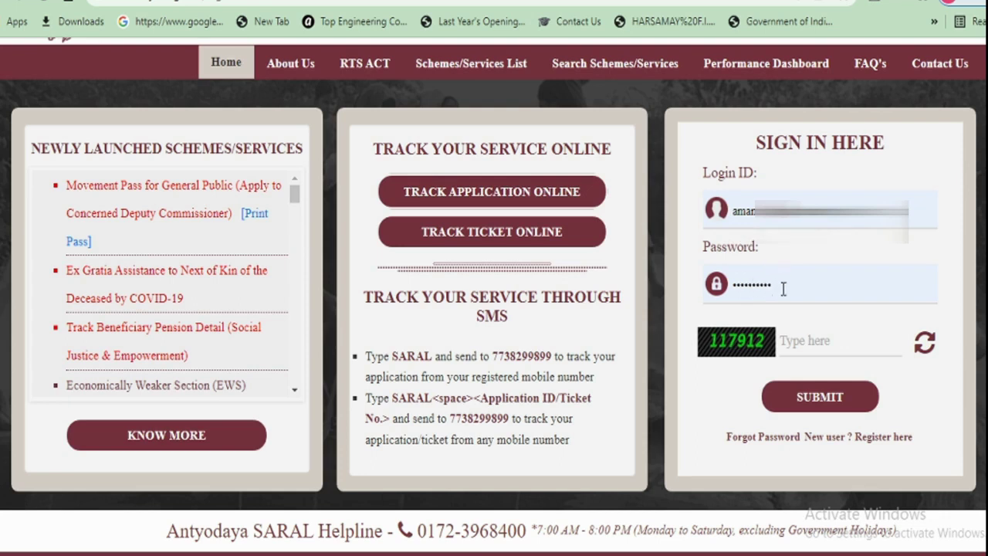
Highlight the 'Forgot Password' and 'New user ? Register here' links, then open the registration form.
left_click(810, 342)
left_click(912, 401)
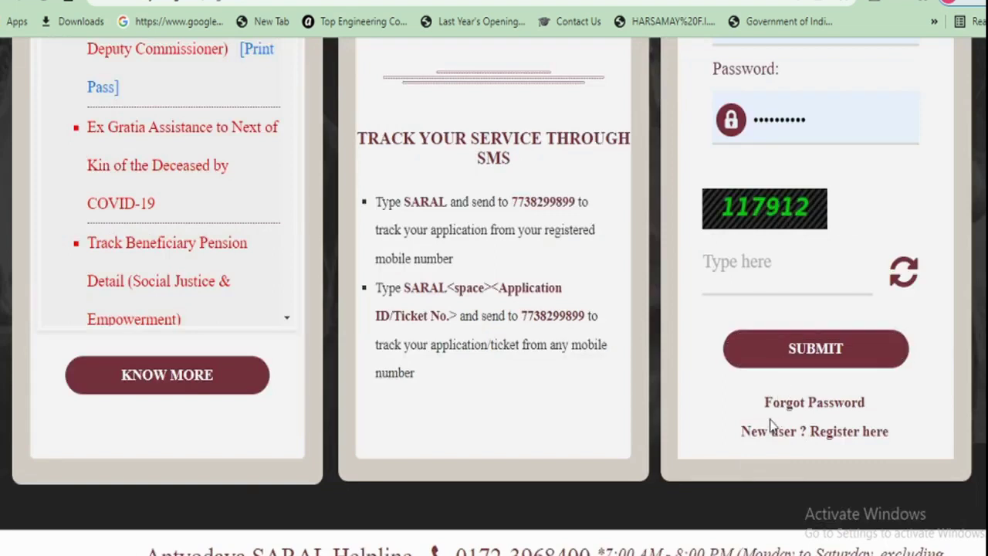
left_click_drag(761, 407, 866, 414)
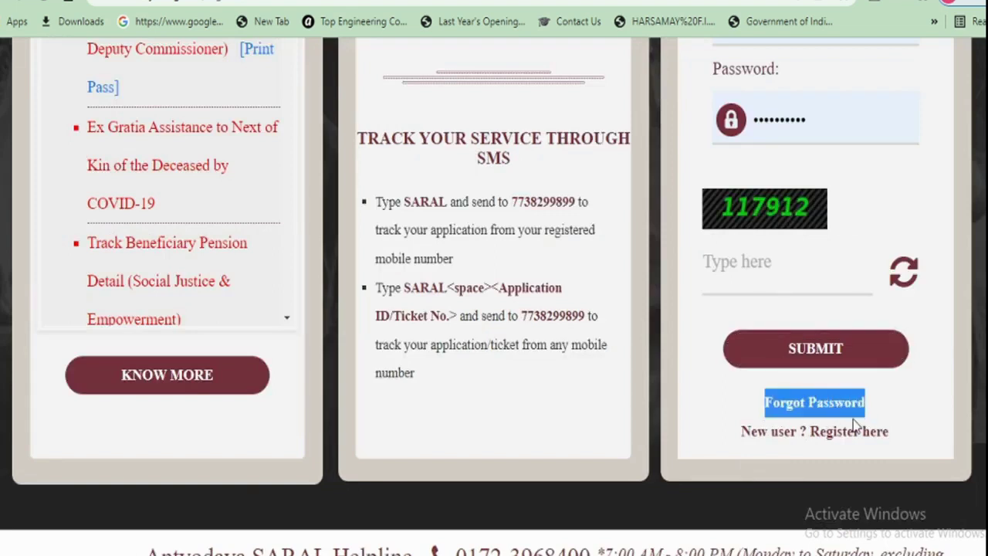
left_click_drag(727, 443, 894, 443)
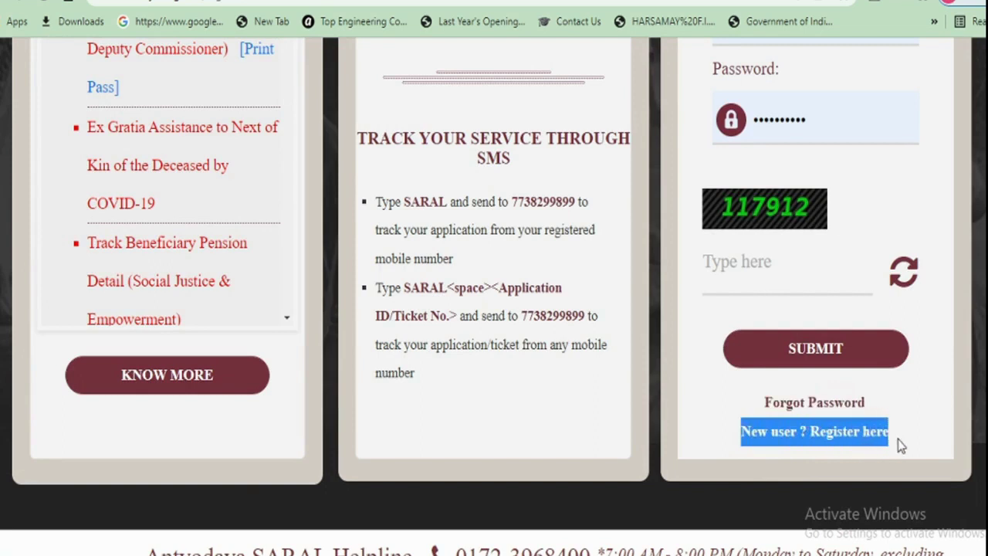
left_click(923, 430)
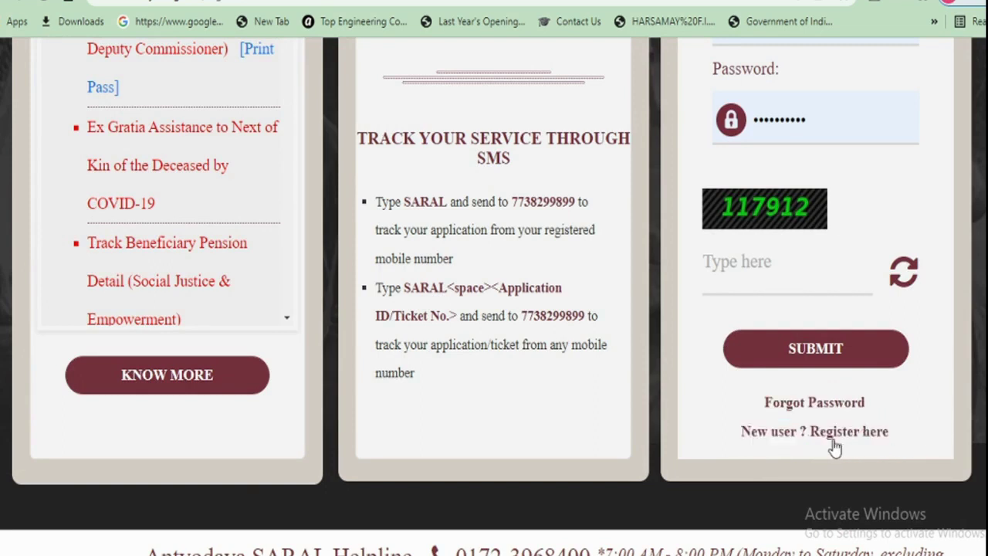
left_click(833, 438)
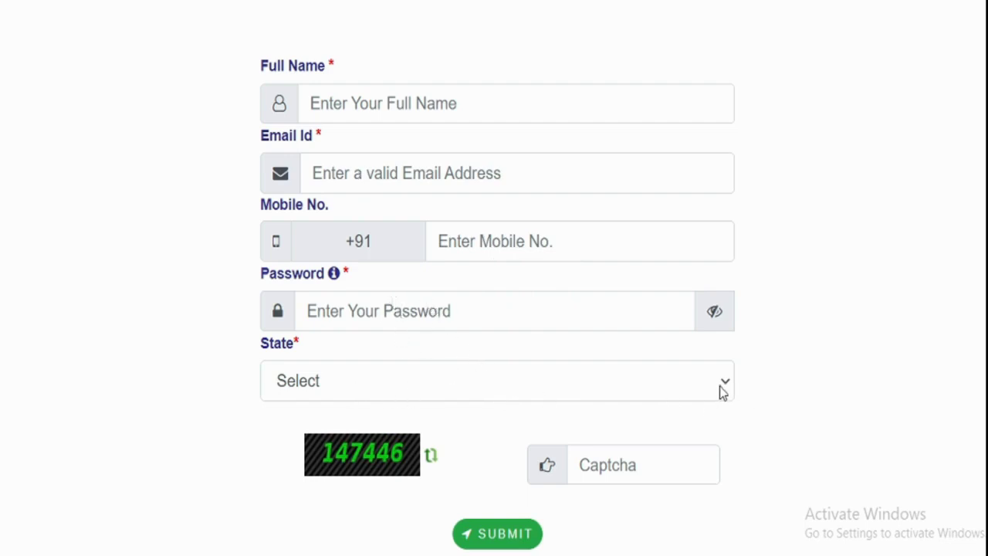
left_click(719, 386)
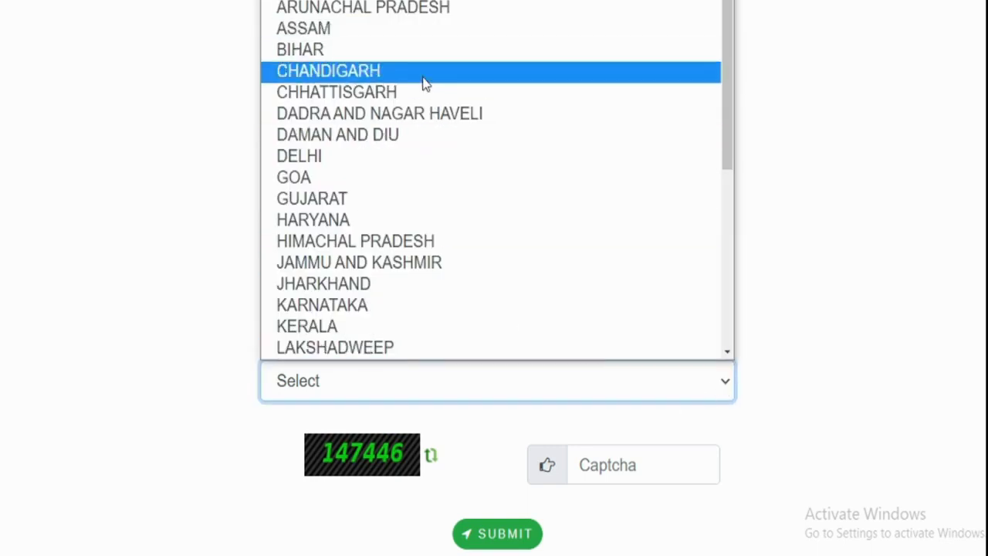
left_click(147, 131)
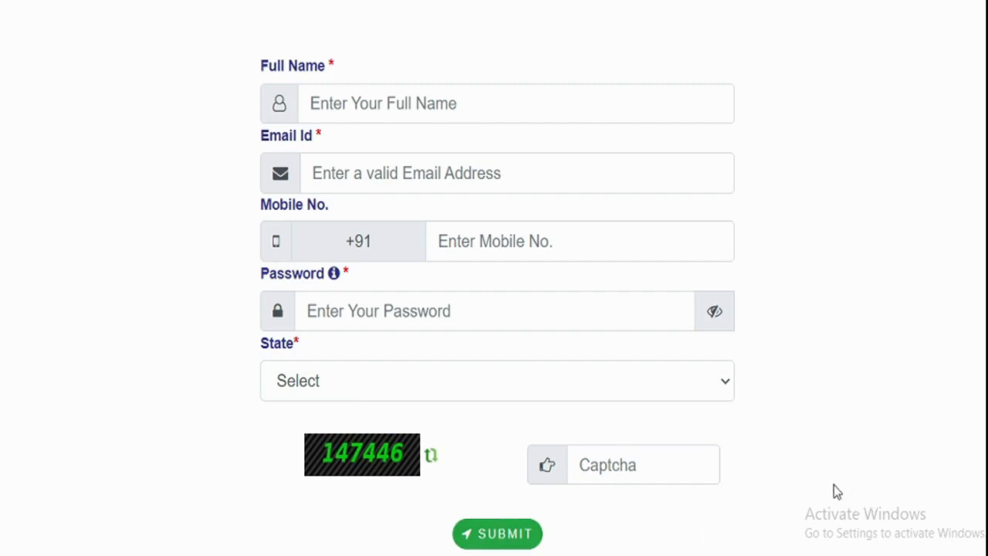
left_click(372, 118)
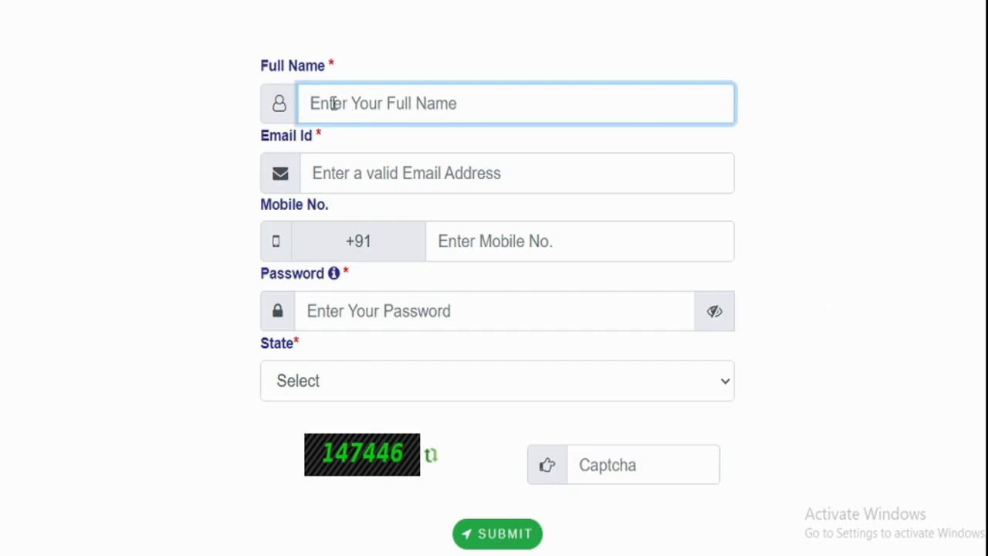
Fill in the full name, e-mail address and account password on the registration form.
left_click(331, 100)
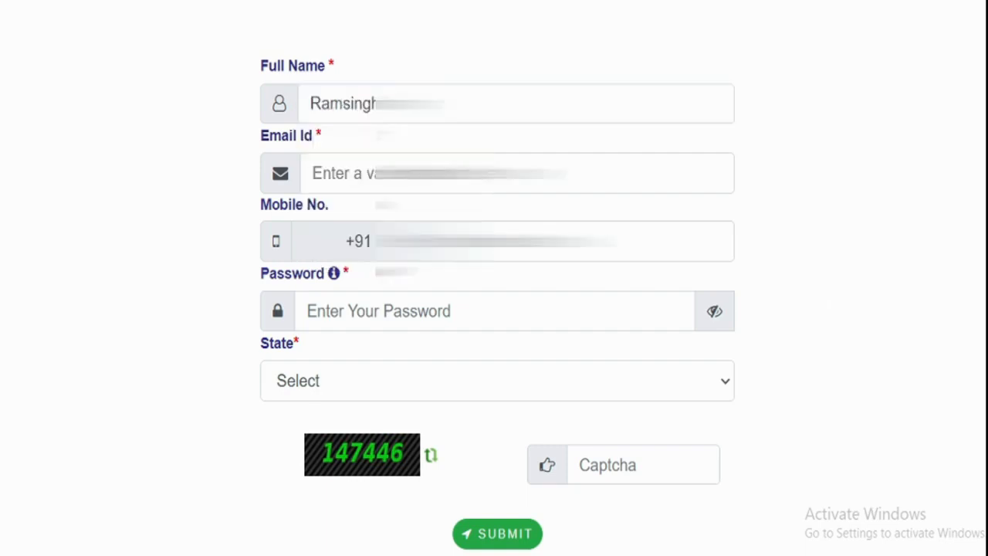
left_click(432, 174)
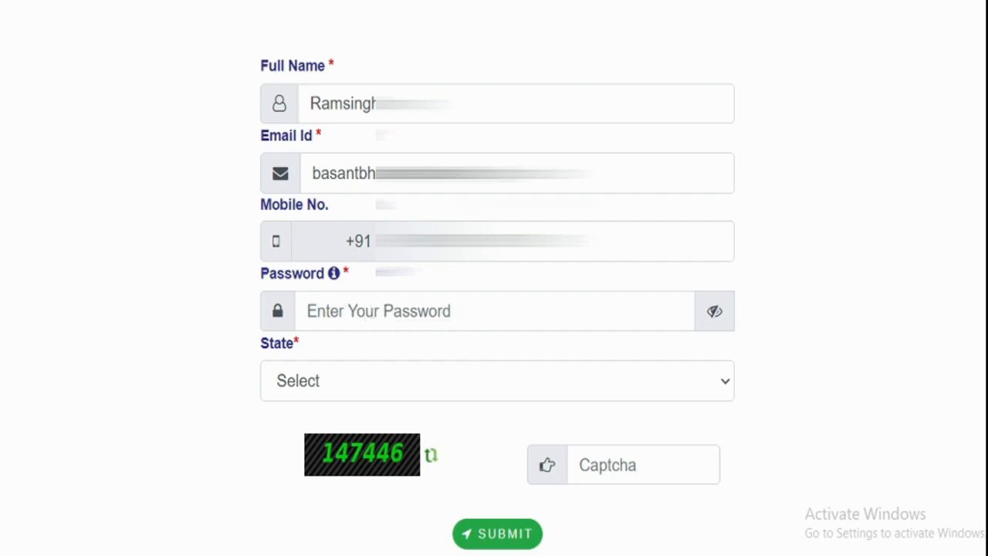
left_click(357, 317)
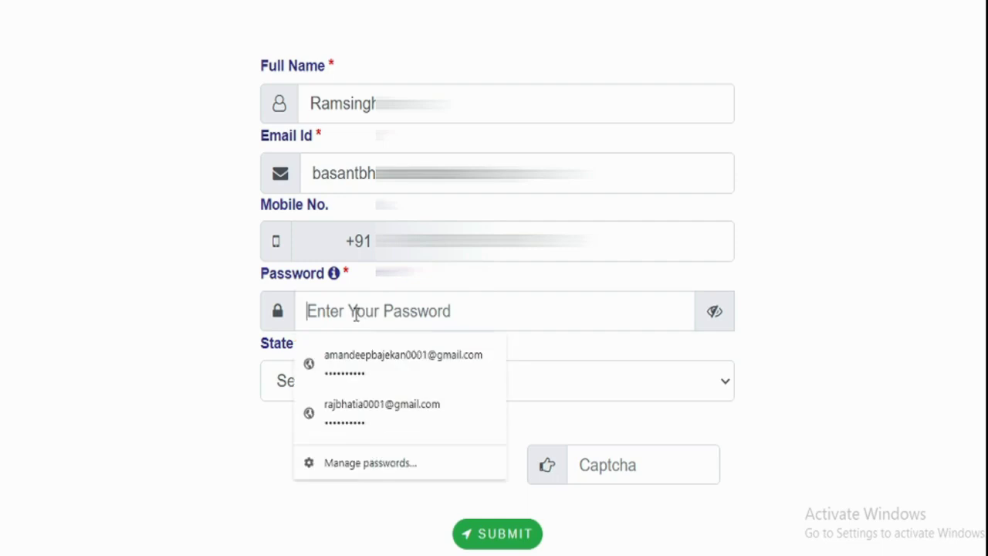
type("a")
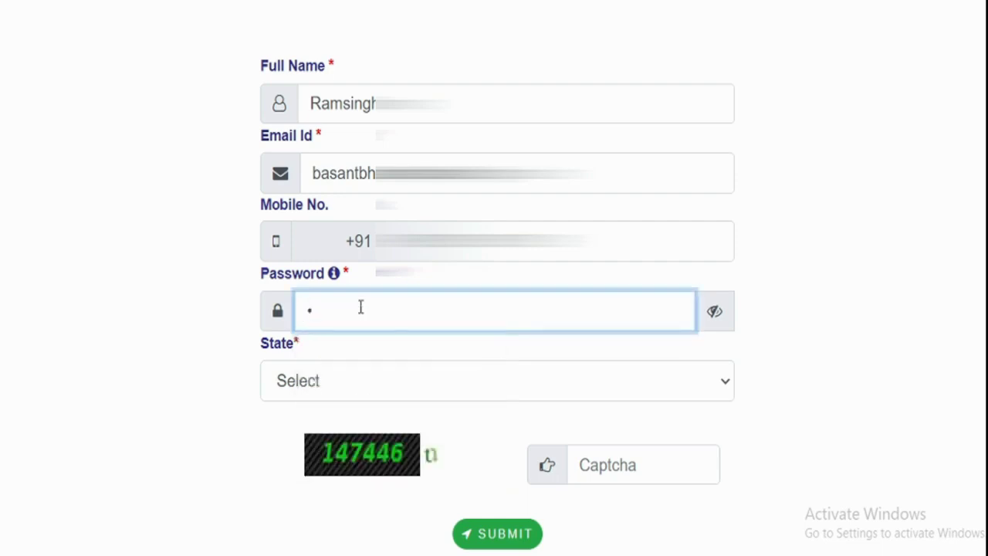
Choose HARYANA as the state, enter captcha 147446 and submit the registration.
left_click(718, 381)
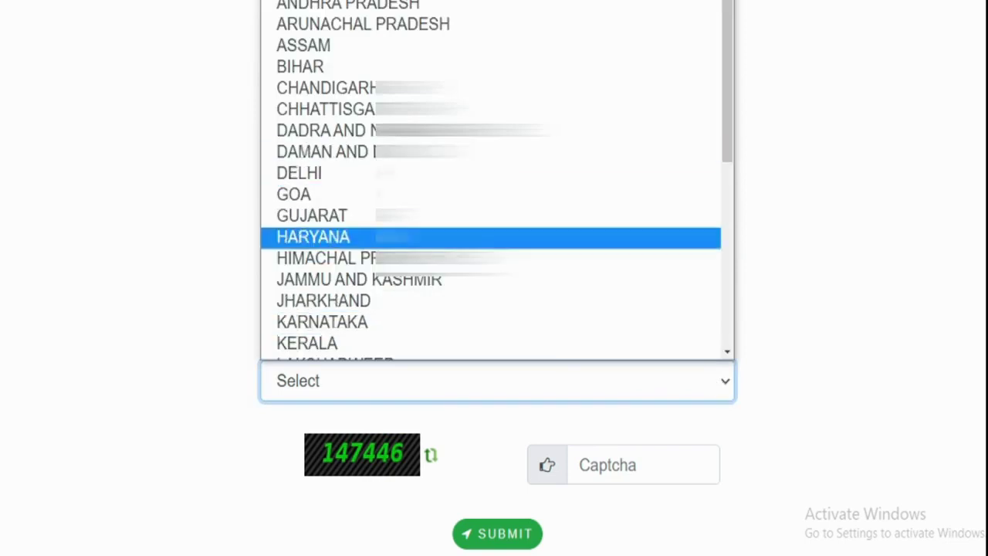
left_click(463, 236)
left_click(625, 469)
type("147446")
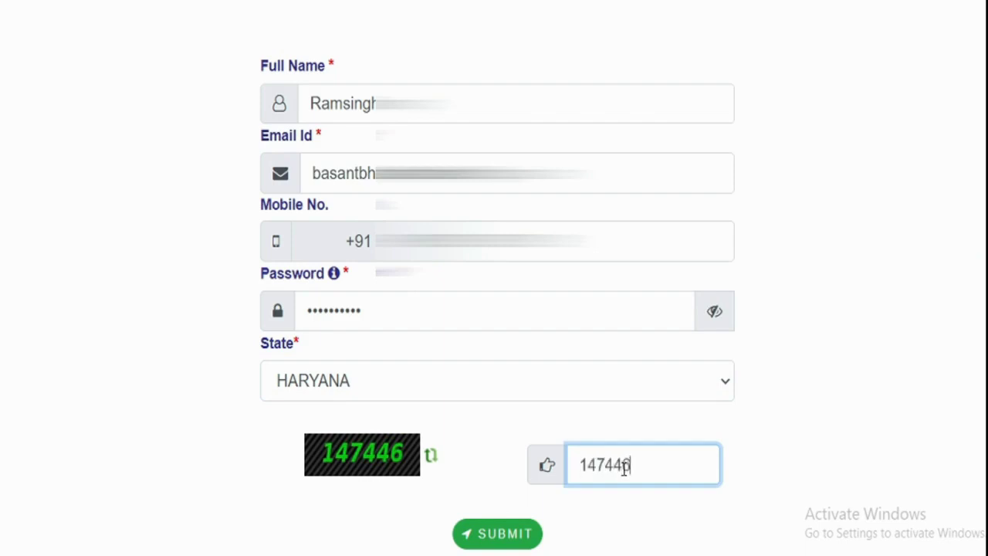
left_click(494, 542)
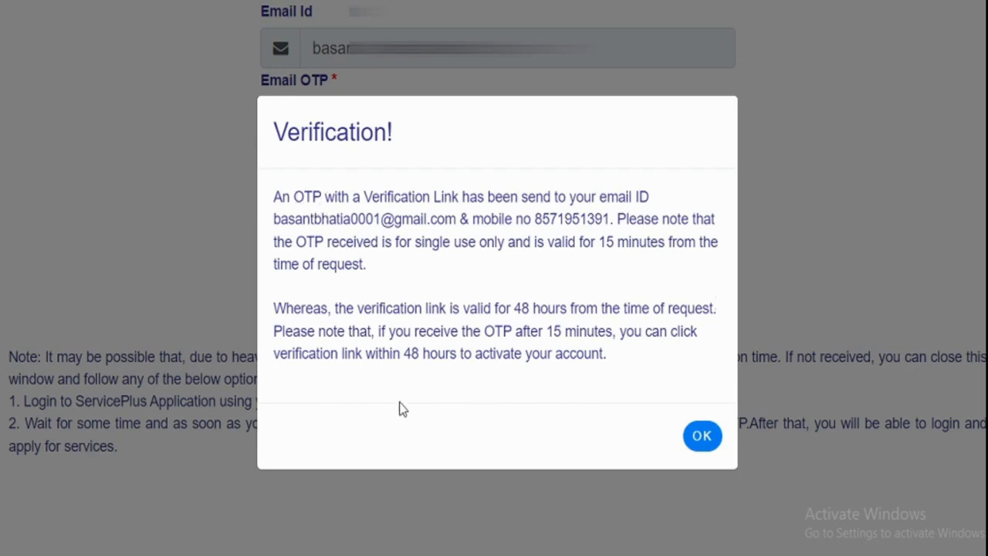
Dismiss the OTP notice, type the mobile verification code and paste the email verification code.
left_click(701, 436)
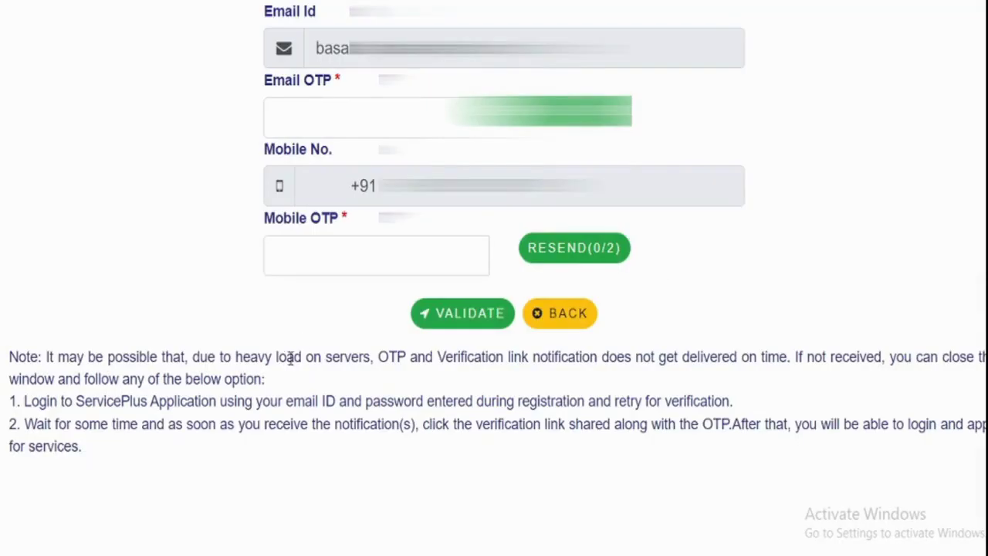
left_click(314, 260)
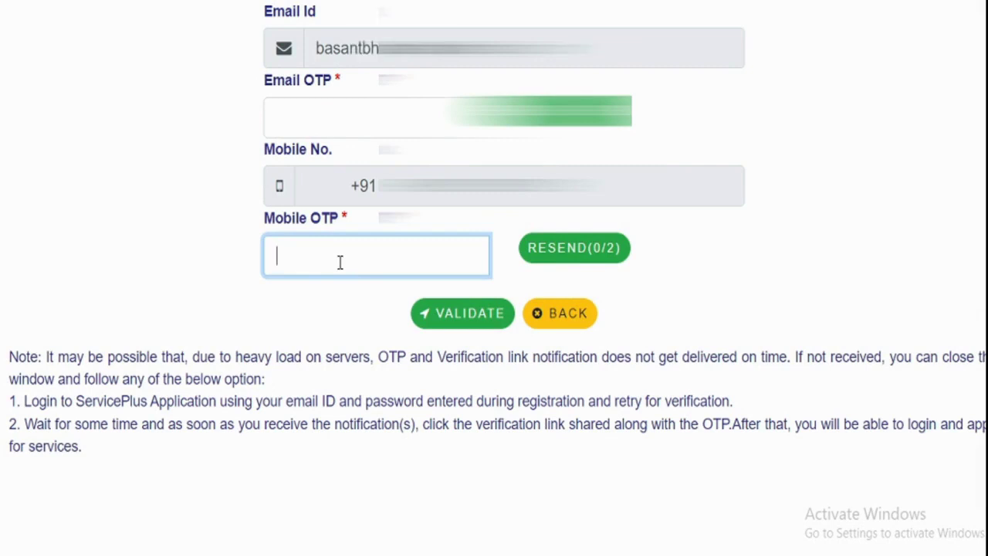
left_click(338, 118)
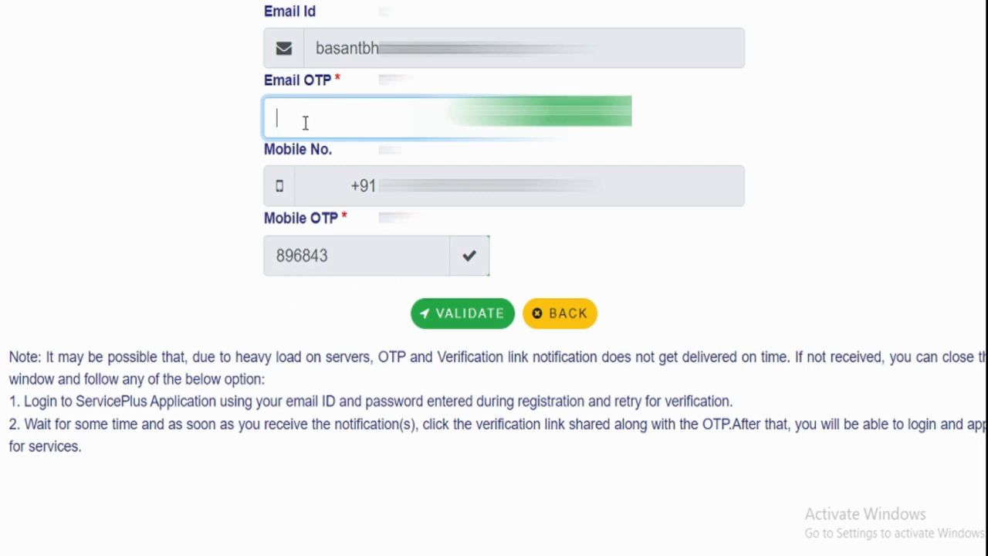
key("ctrl+v")
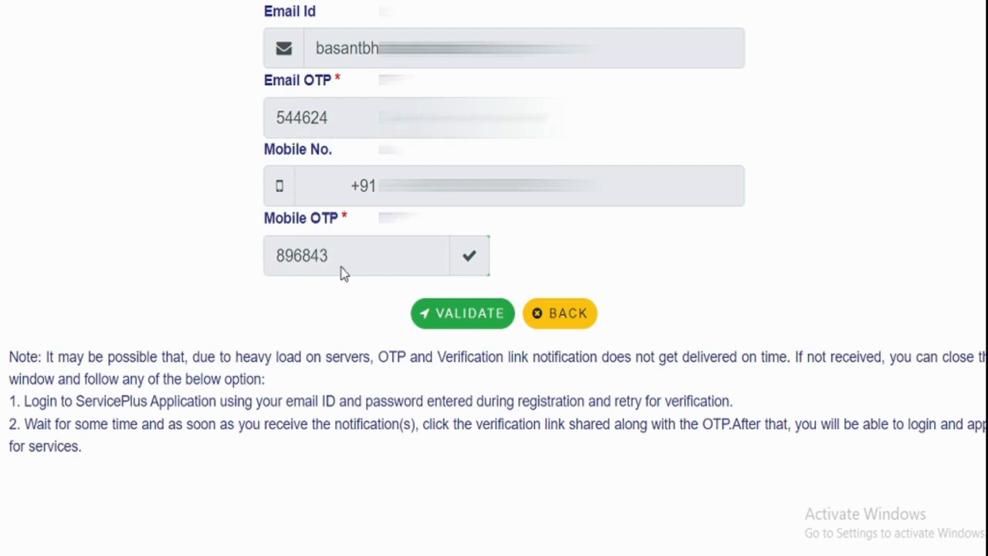
Validate the entered OTPs and review the registration success message.
left_click(457, 322)
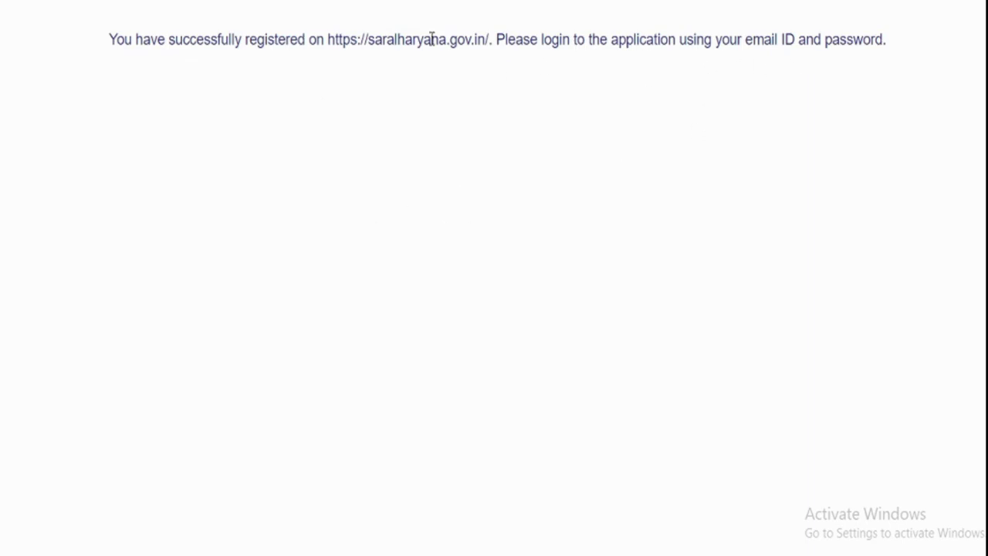
left_click_drag(174, 40, 317, 53)
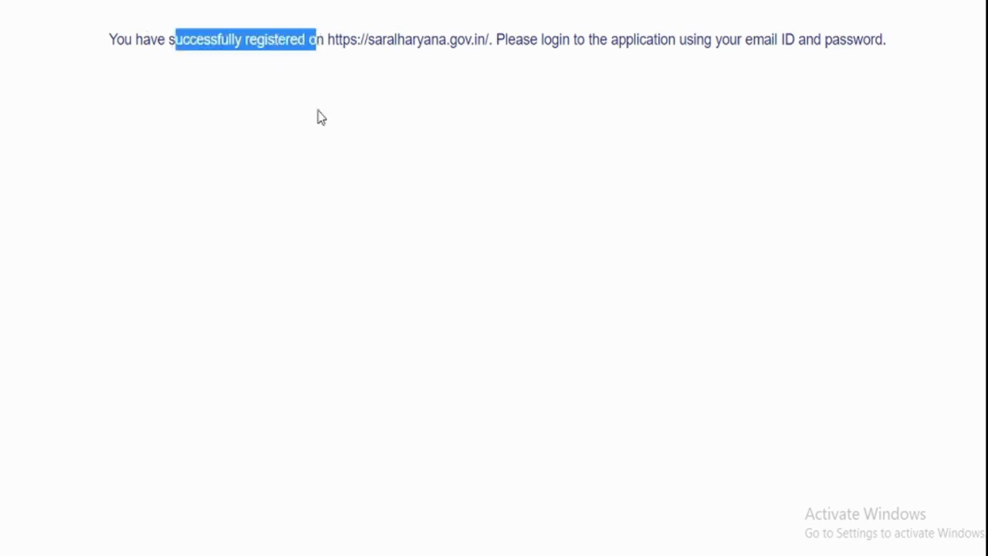
left_click(315, 156)
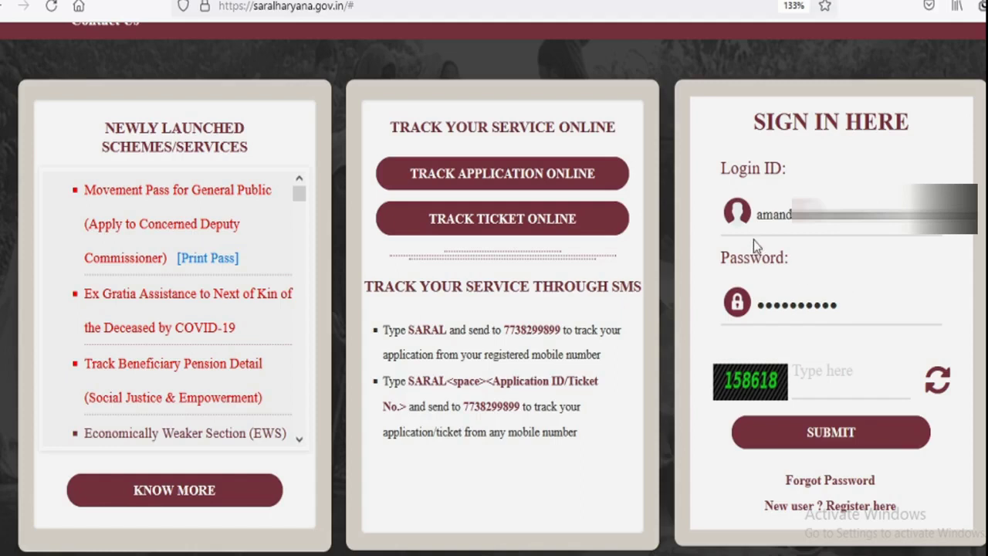
Confirm the stored login ID and password, enter captcha 158618 and sign in.
left_click_drag(760, 215, 957, 215)
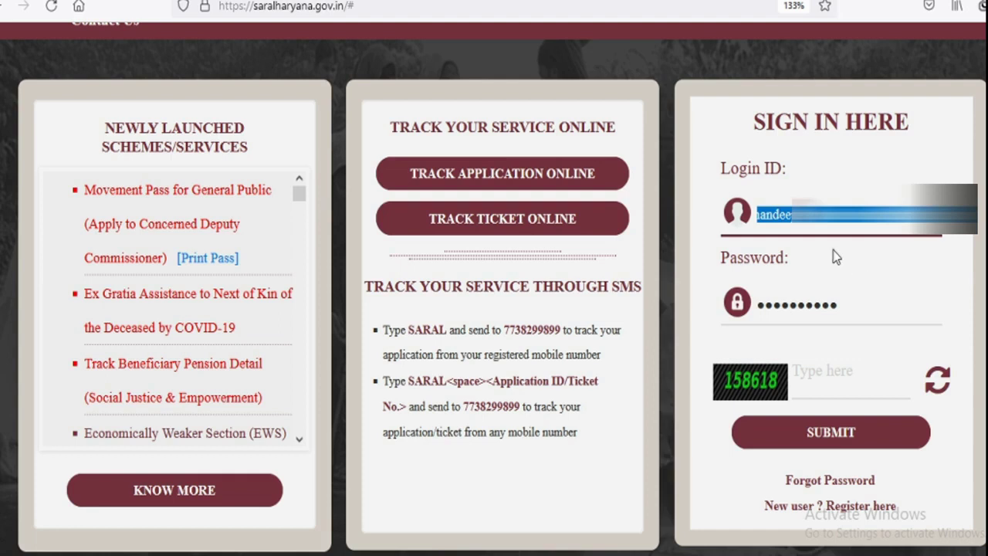
left_click(875, 286)
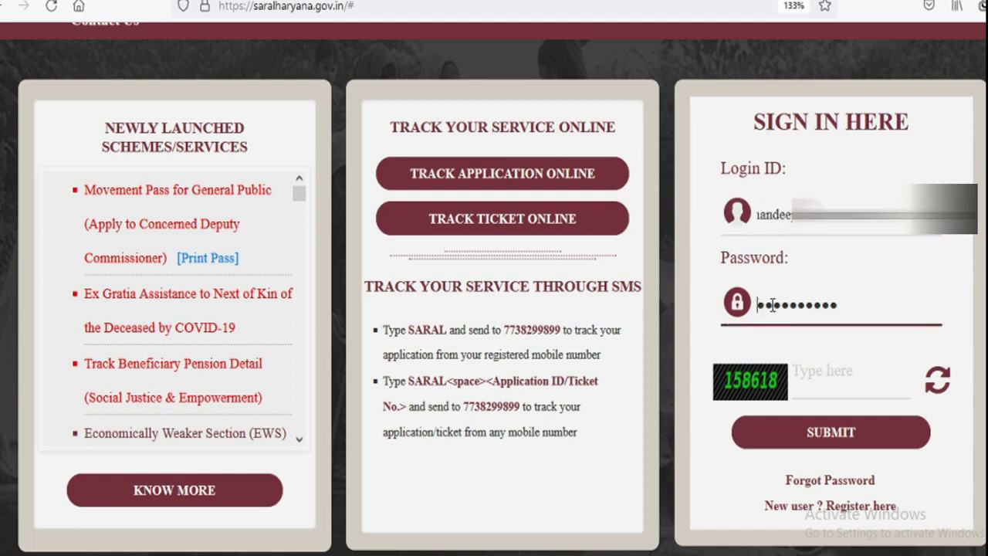
left_click_drag(761, 307, 854, 302)
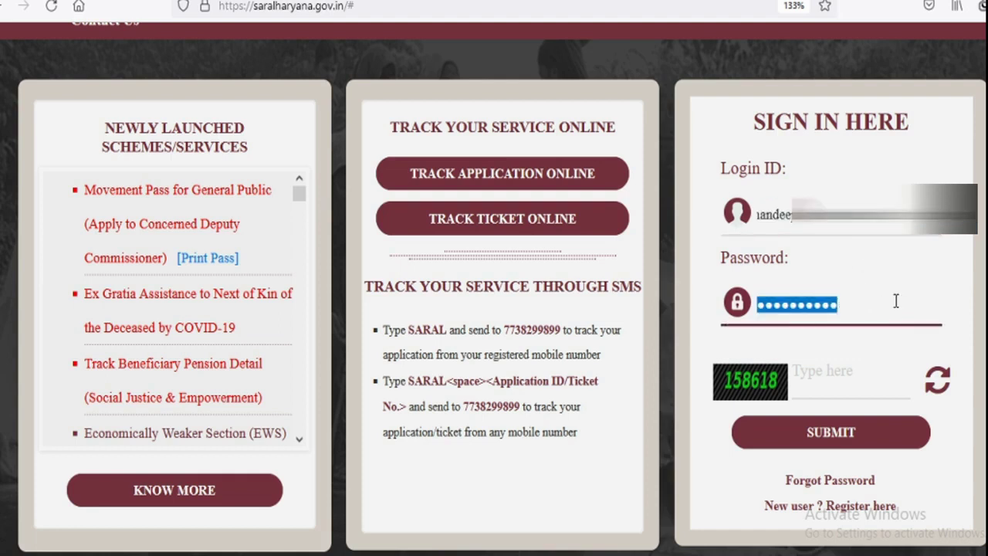
left_click(818, 377)
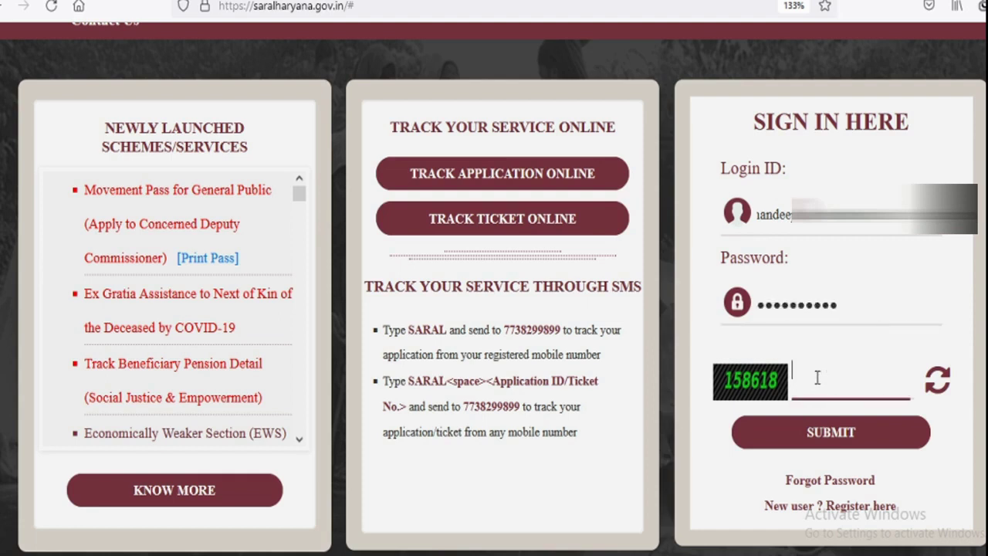
type("158618")
left_click(824, 433)
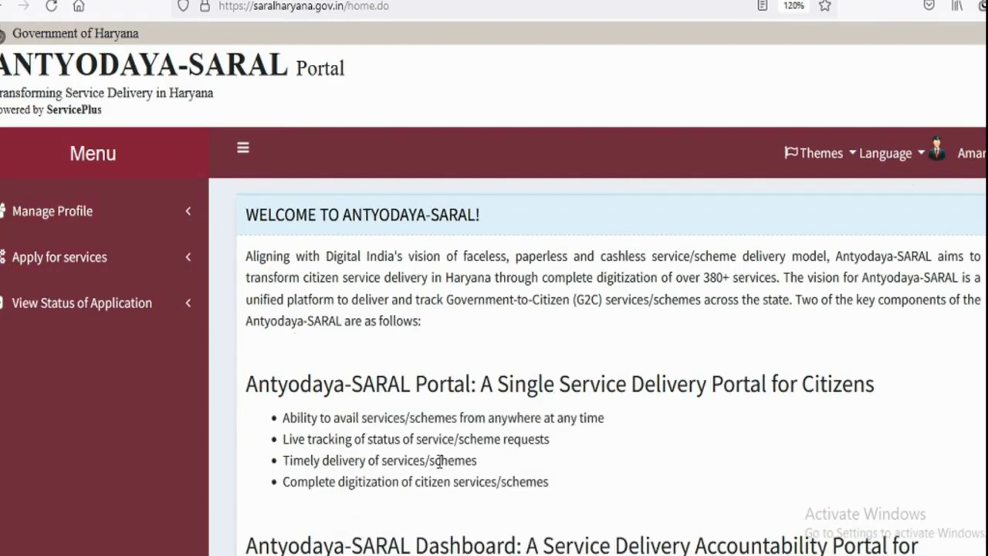
Open View all available services from the Apply for services menu.
scroll(559, 317, "down", 3)
scroll(551, 326, "up", 3)
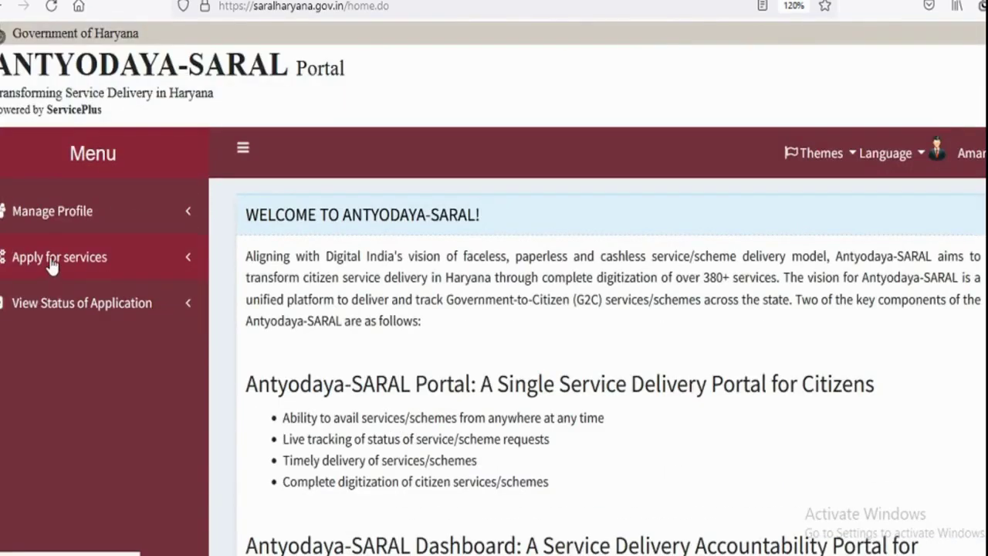
left_click(54, 265)
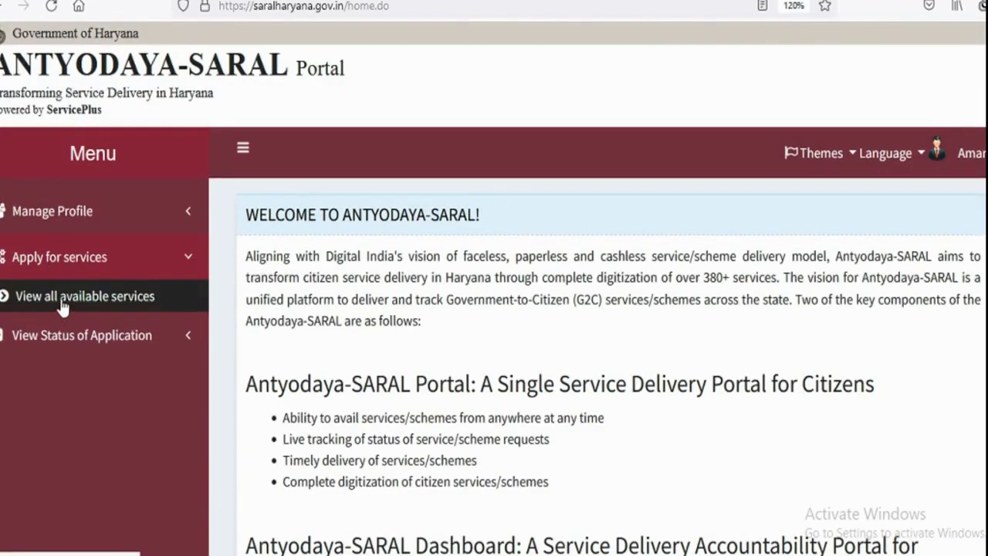
left_click(62, 305)
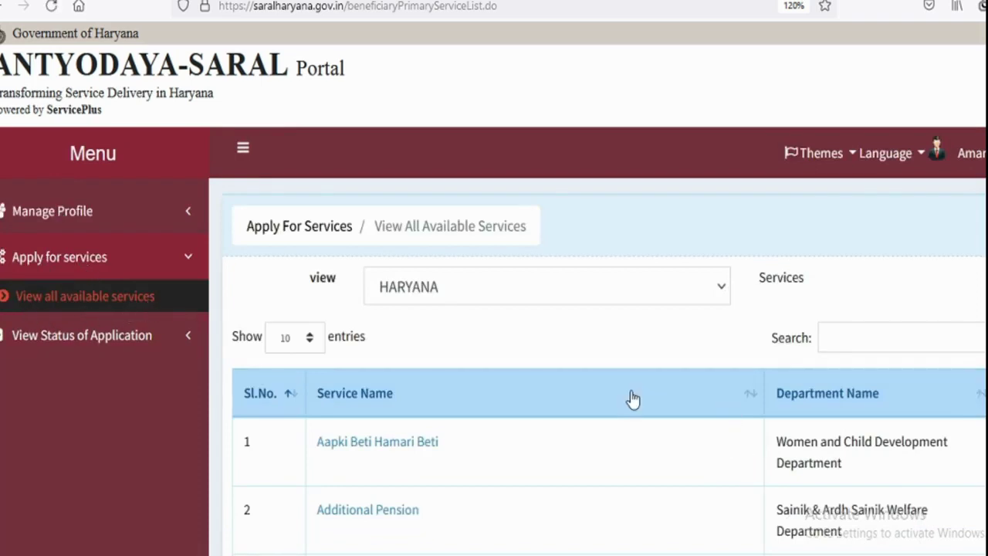
Collapse the side menu to widen the services table and browse the list.
scroll(610, 393, "down", 5)
scroll(520, 349, "down", 4)
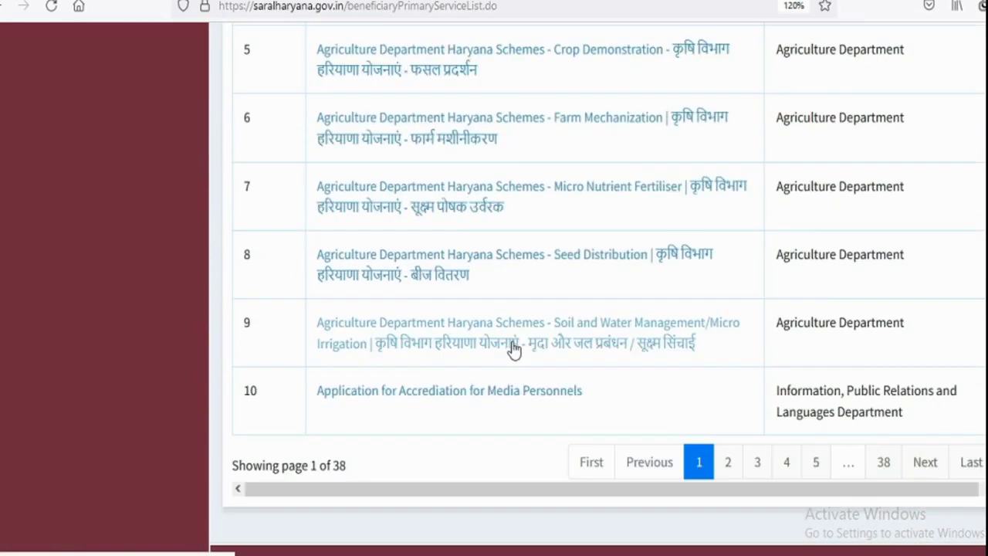
scroll(523, 353, "up", 10)
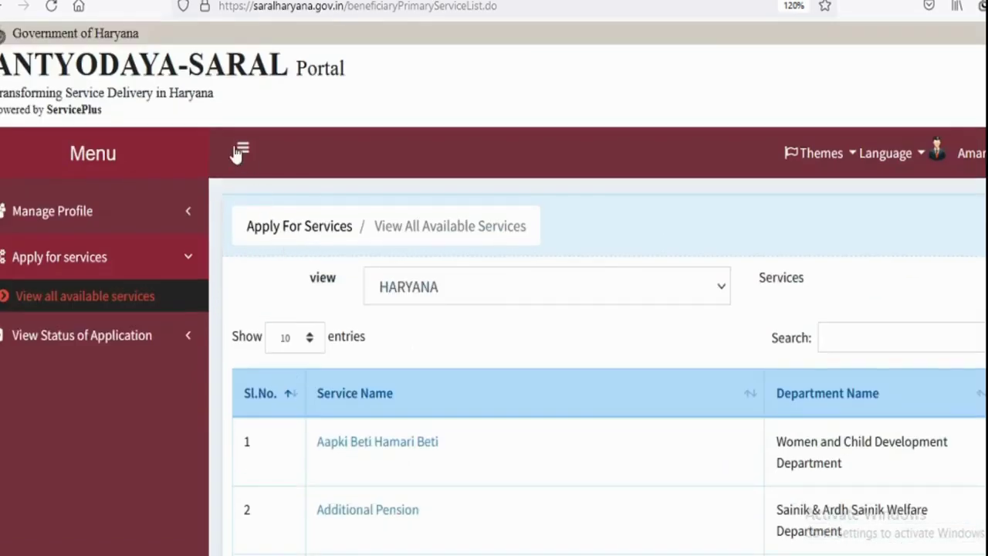
left_click(238, 152)
scroll(508, 385, "down", 3)
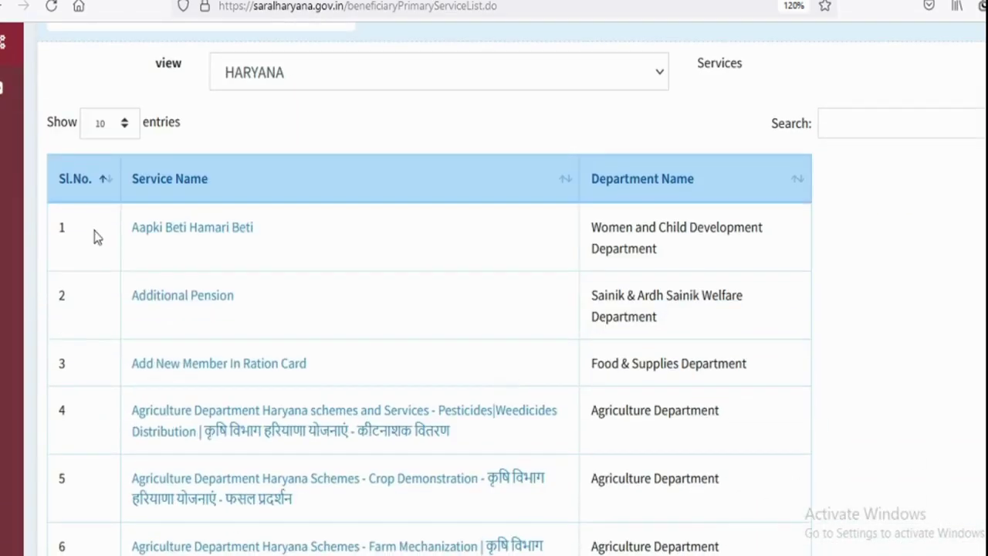
scroll(193, 258, "down", 4)
scroll(326, 320, "down", 4)
scroll(335, 322, "up", 7)
scroll(344, 341, "up", 3)
scroll(343, 342, "down", 8)
scroll(443, 335, "up", 8)
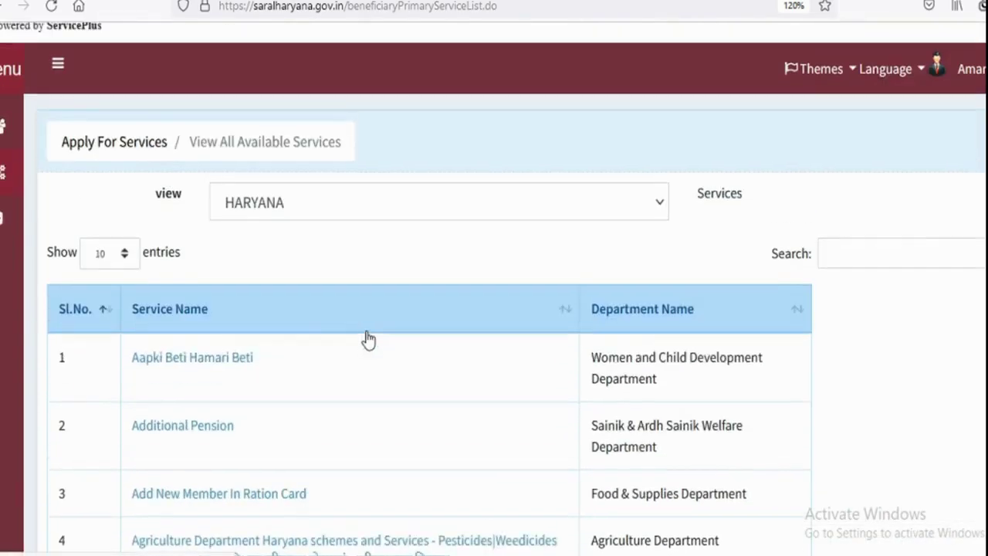
scroll(335, 347, "down", 3)
scroll(528, 291, "down", 6)
scroll(203, 205, "up", 3)
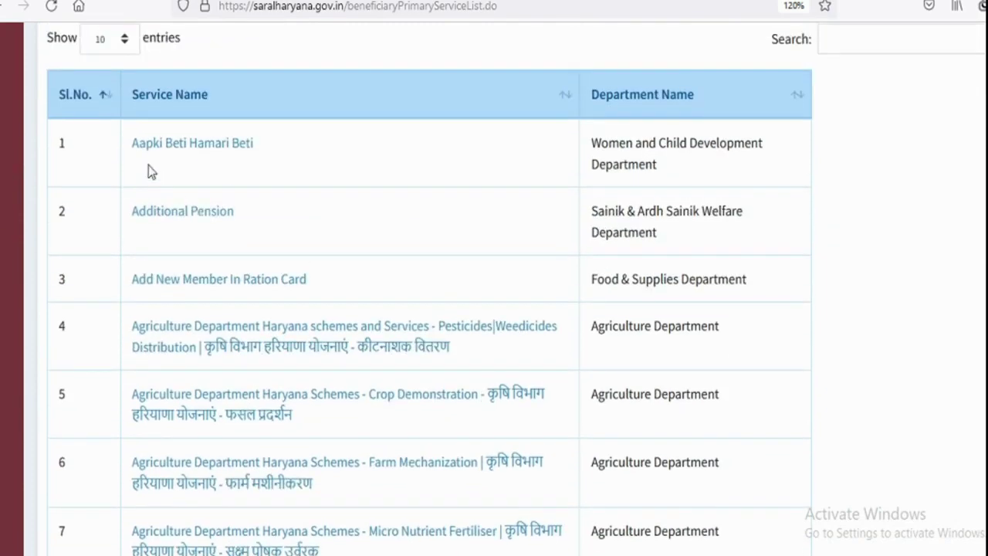